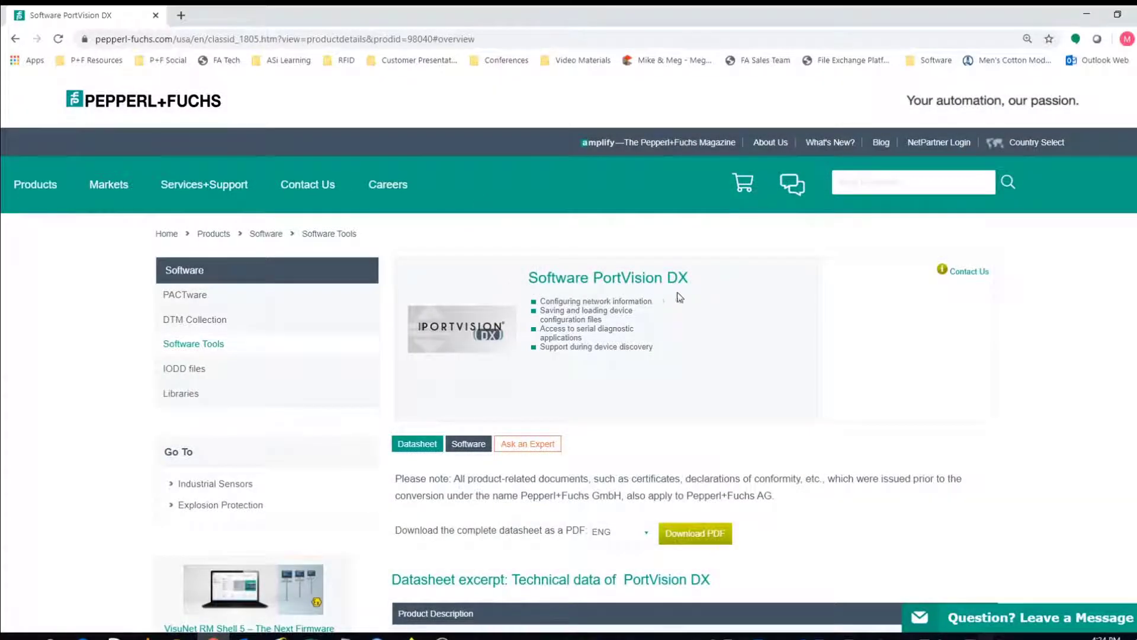
# - Download the PortVision DX v5.00 ZIP (18034 KB) from the Pepperl+Fuchs Software list
pyautogui.scroll(-2, 704, 293)
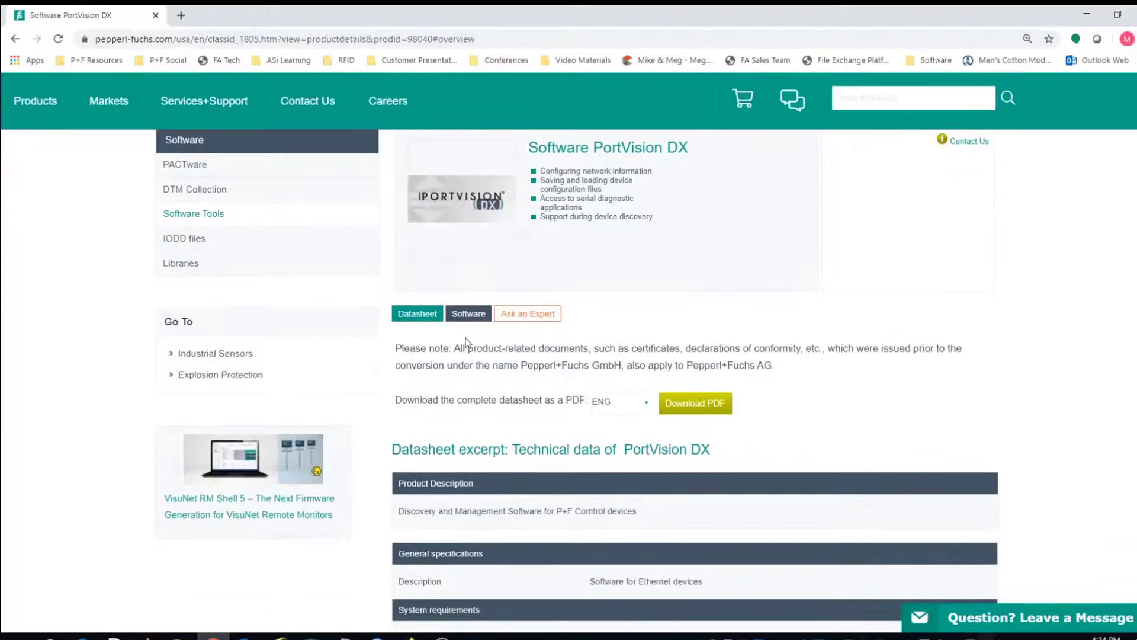
pyautogui.click(457, 320)
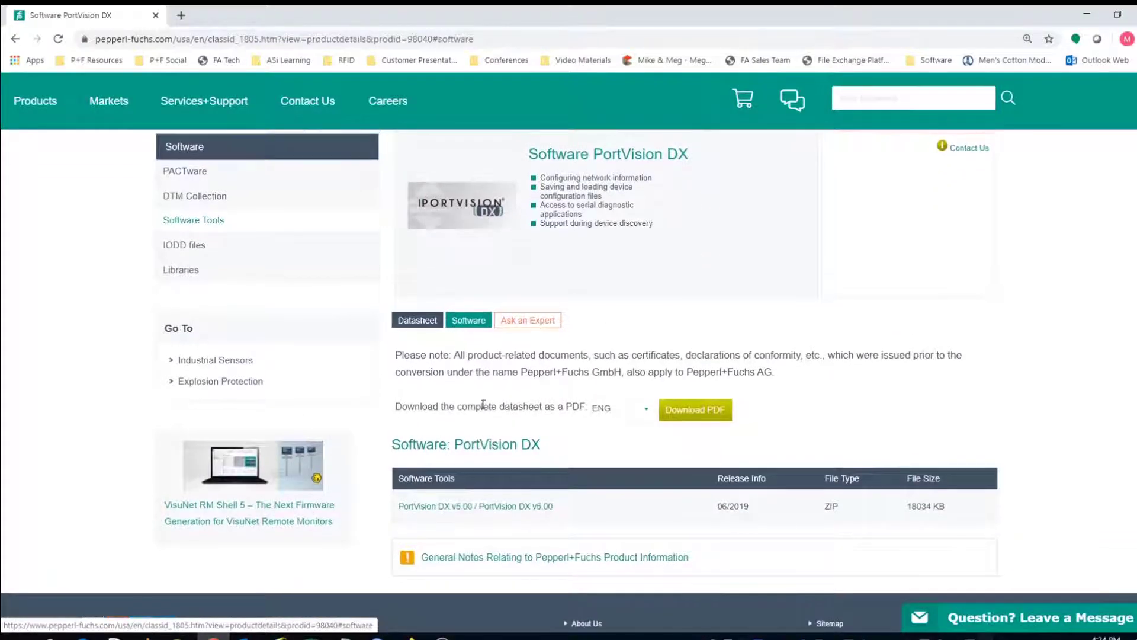
pyautogui.scroll(-2, 484, 409)
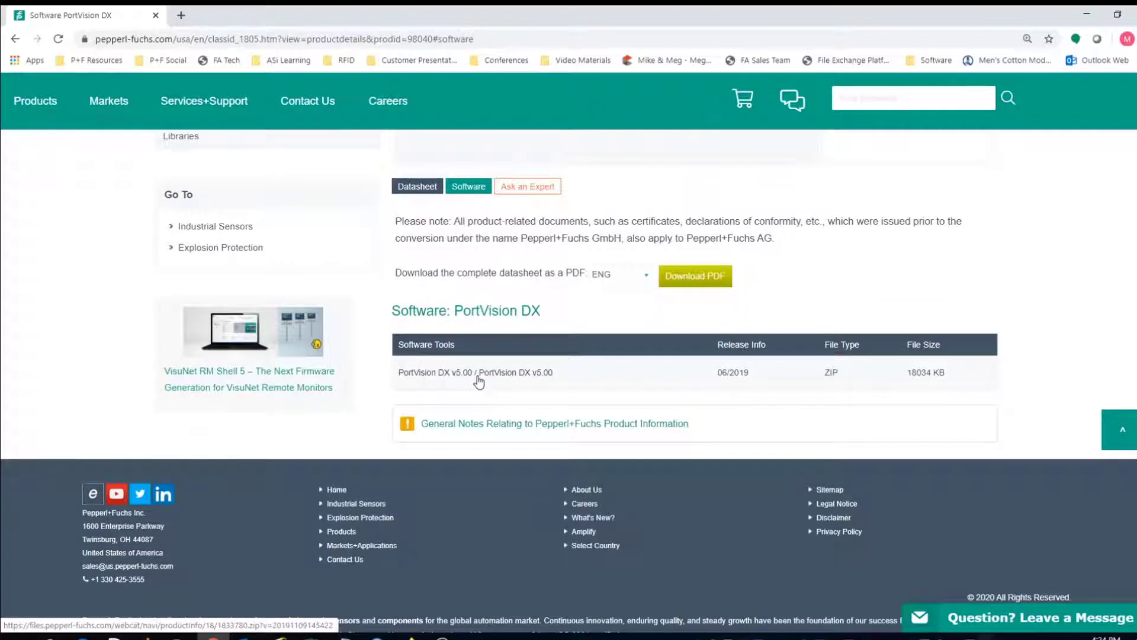
pyautogui.click(480, 380)
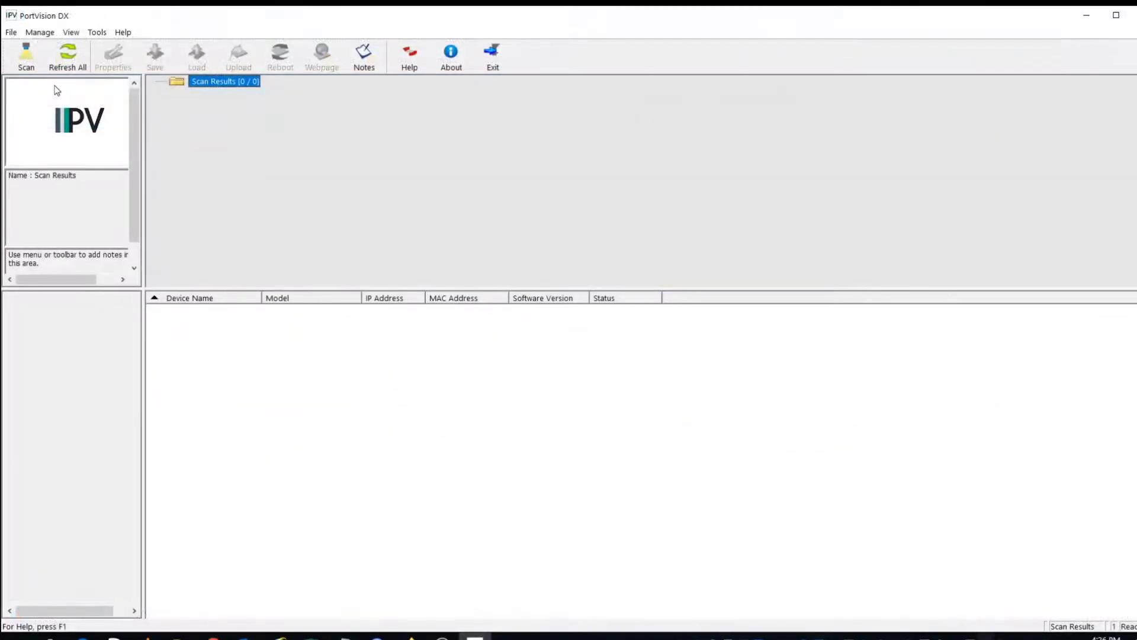
pyautogui.click(26, 66)
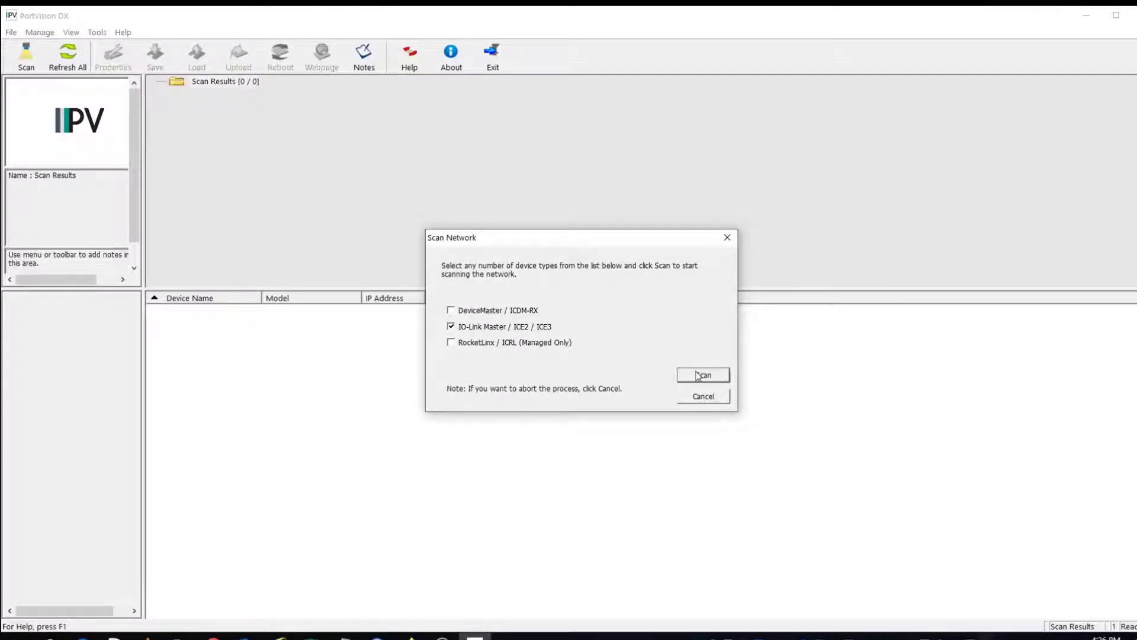
pyautogui.click(703, 375)
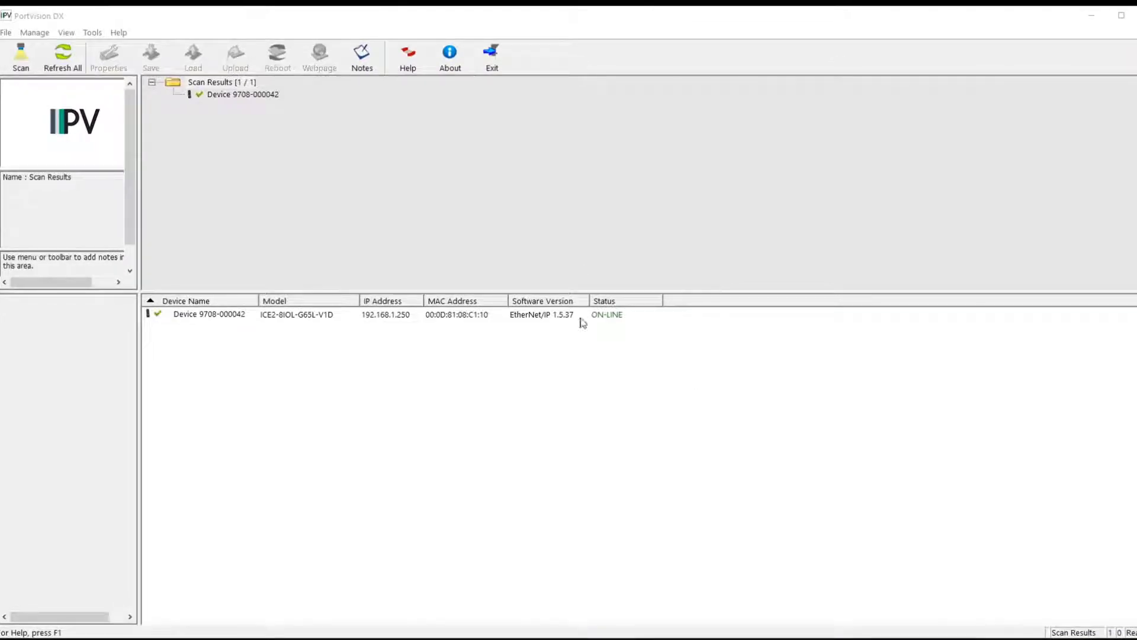
pyautogui.click(218, 95)
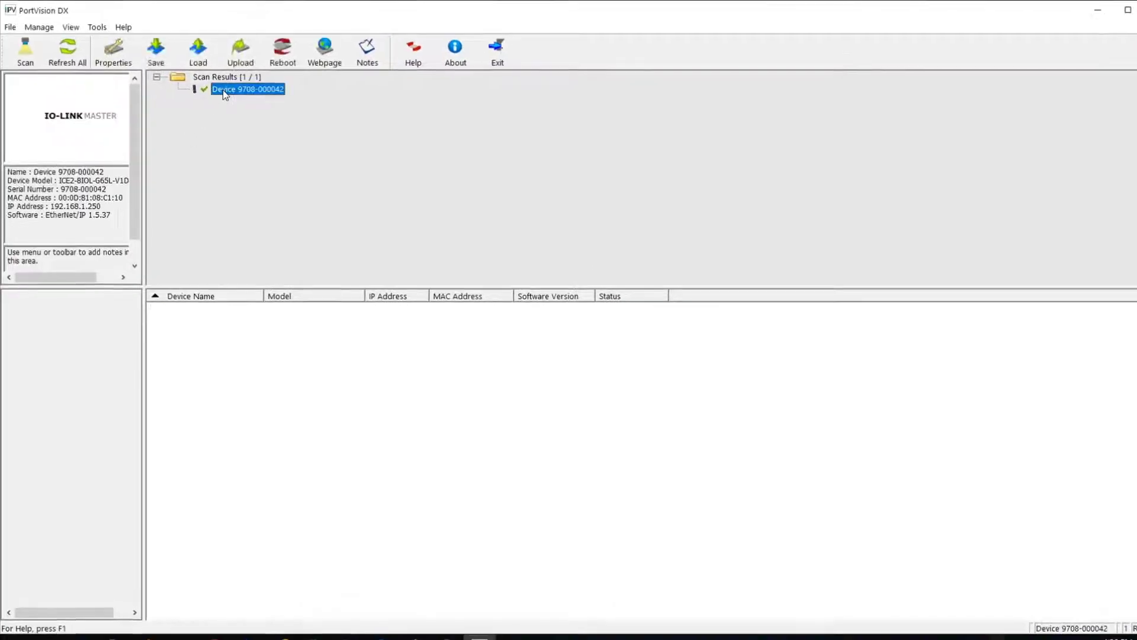
pyautogui.moveTo(144, 184); pyautogui.dragTo(187, 189)
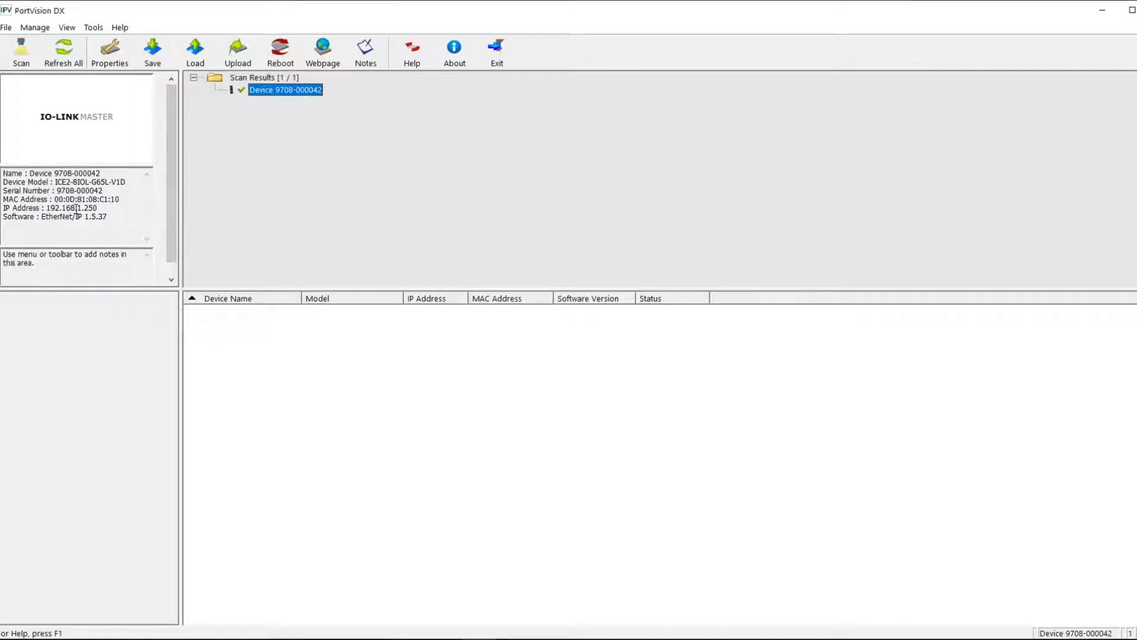
pyautogui.moveTo(99, 208); pyautogui.dragTo(46, 208)
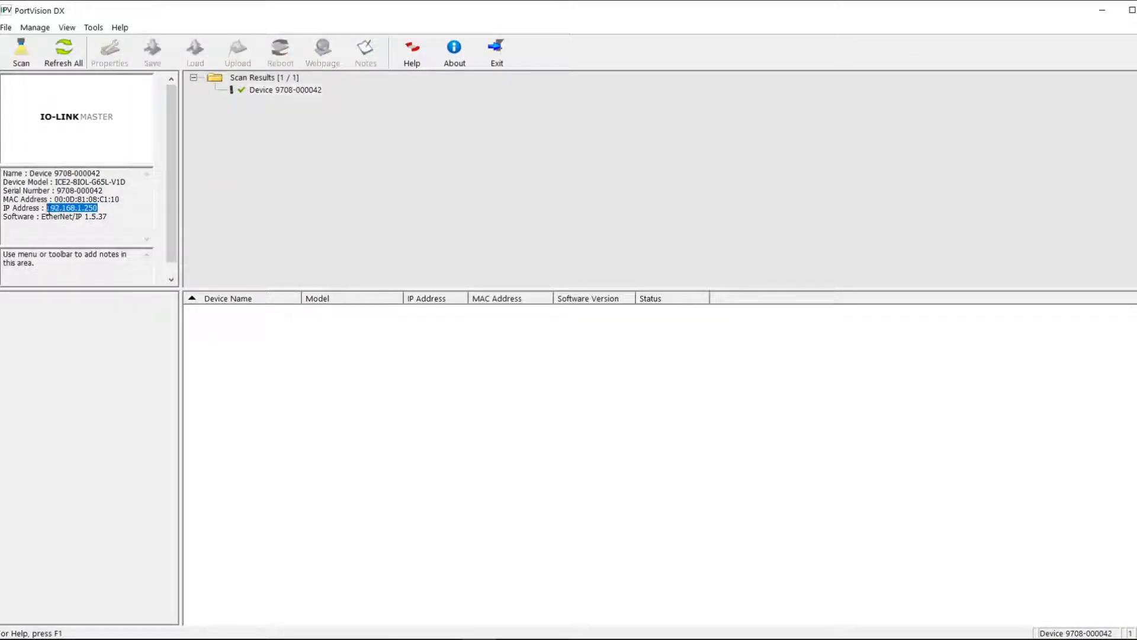
pyautogui.click(313, 92)
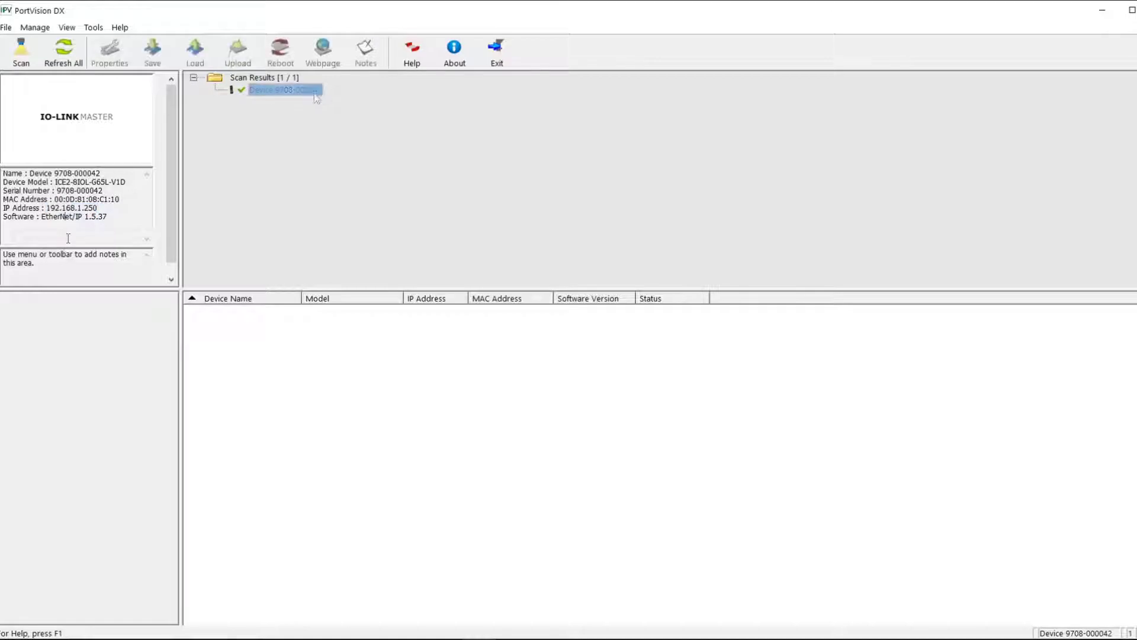
pyautogui.doubleClick(313, 92)
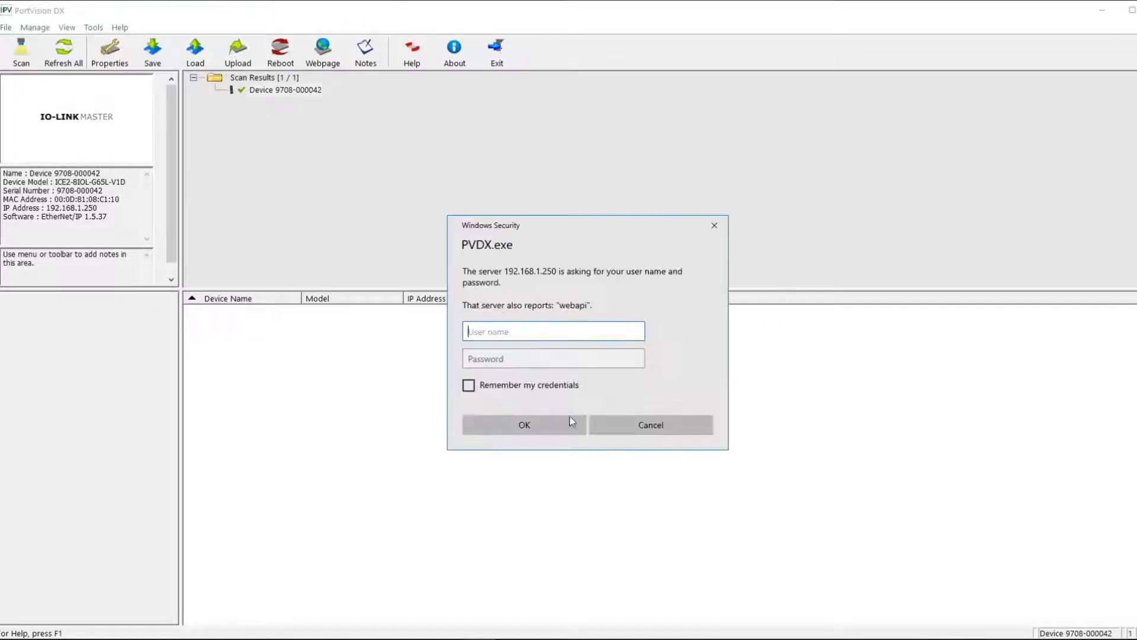
pyautogui.click(553, 426)
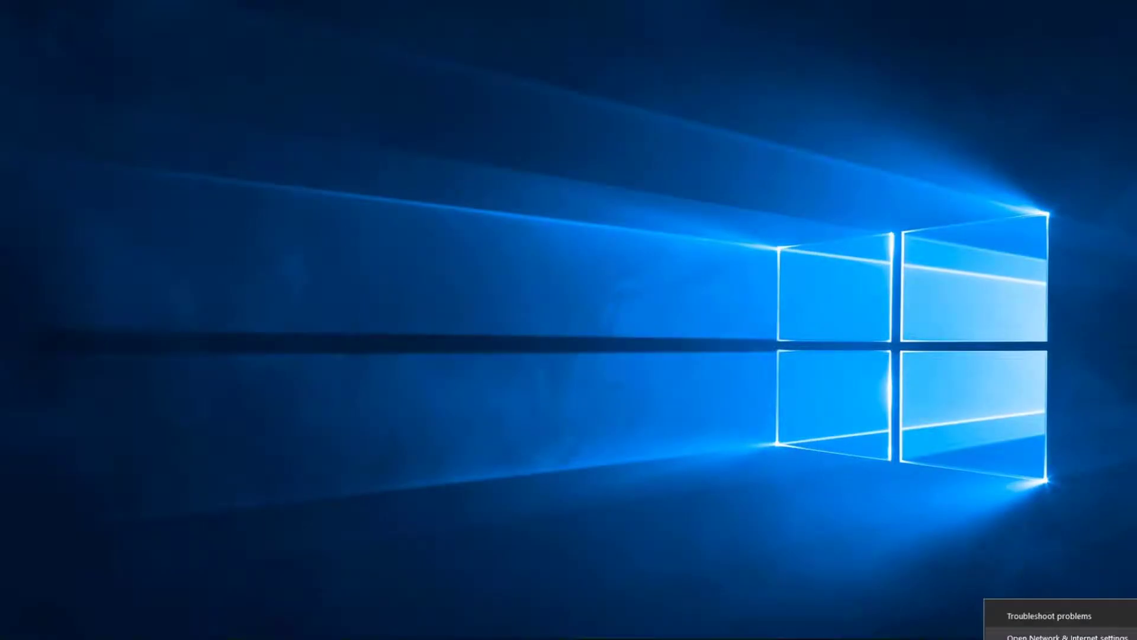
# - Open the Ethernet 4 adapter's Properties from Network & Internet's adapter options
pyautogui.click(1020, 635)
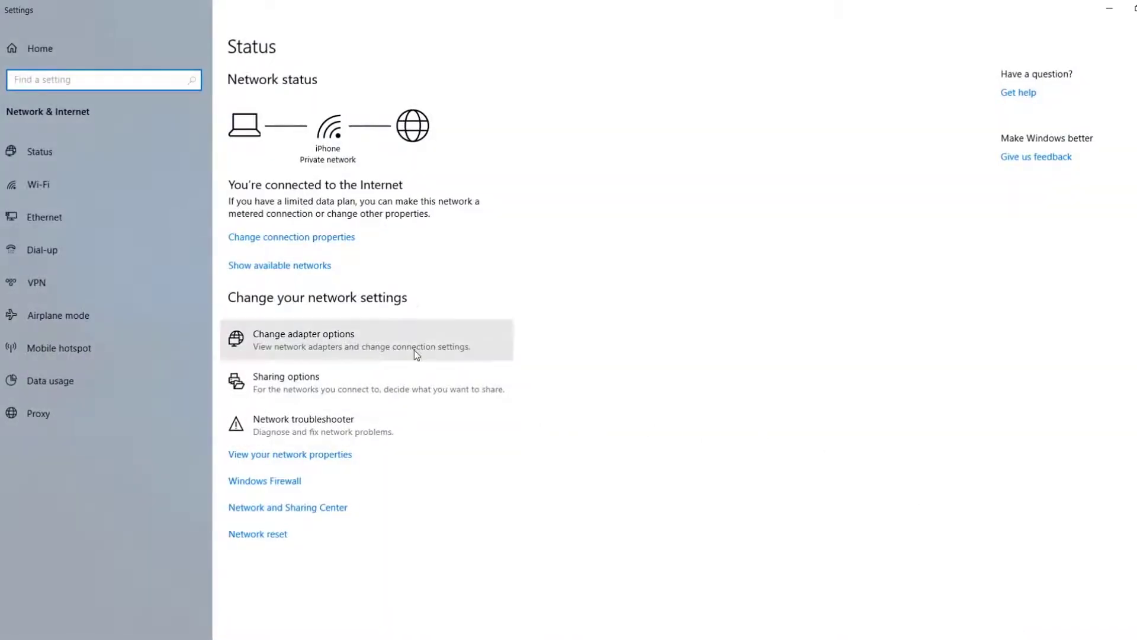
pyautogui.click(415, 350)
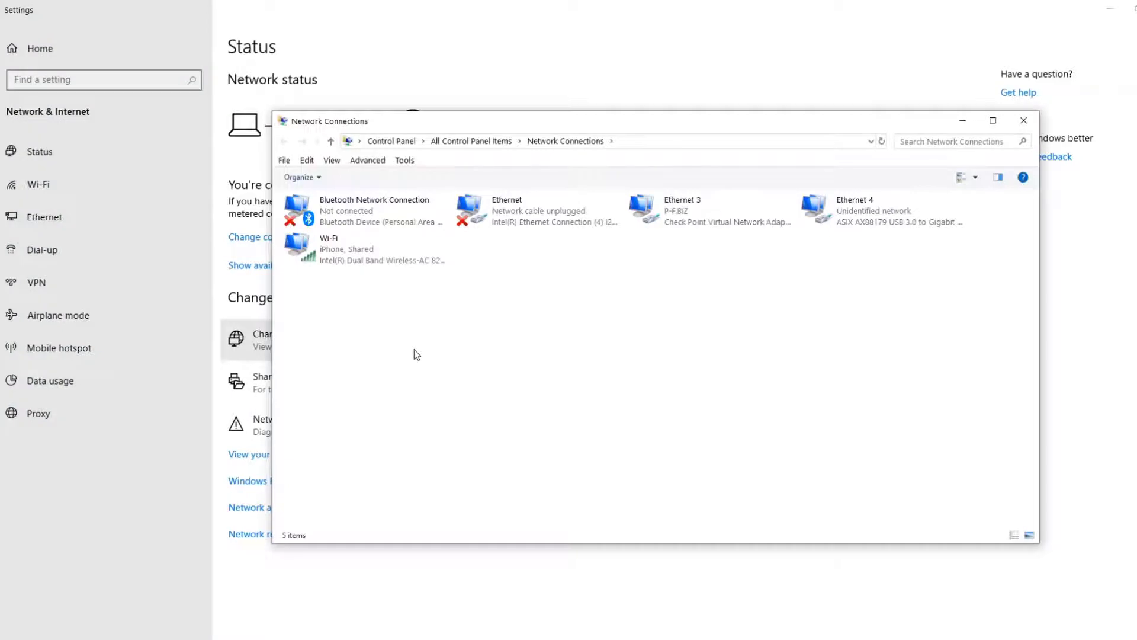
pyautogui.rightClick(847, 221)
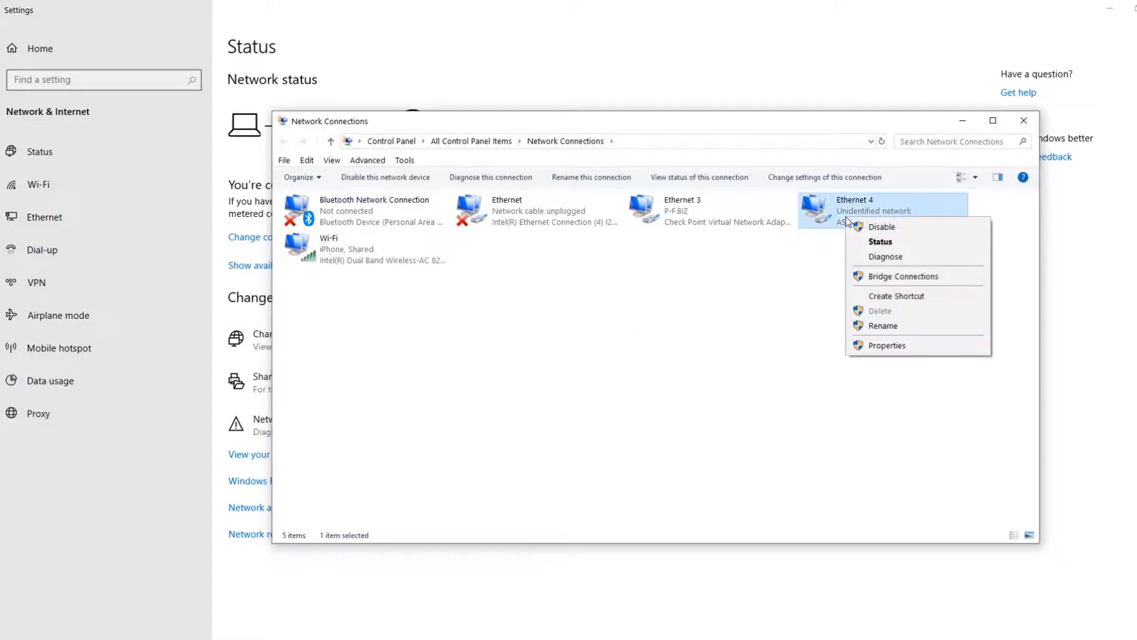
pyautogui.click(883, 349)
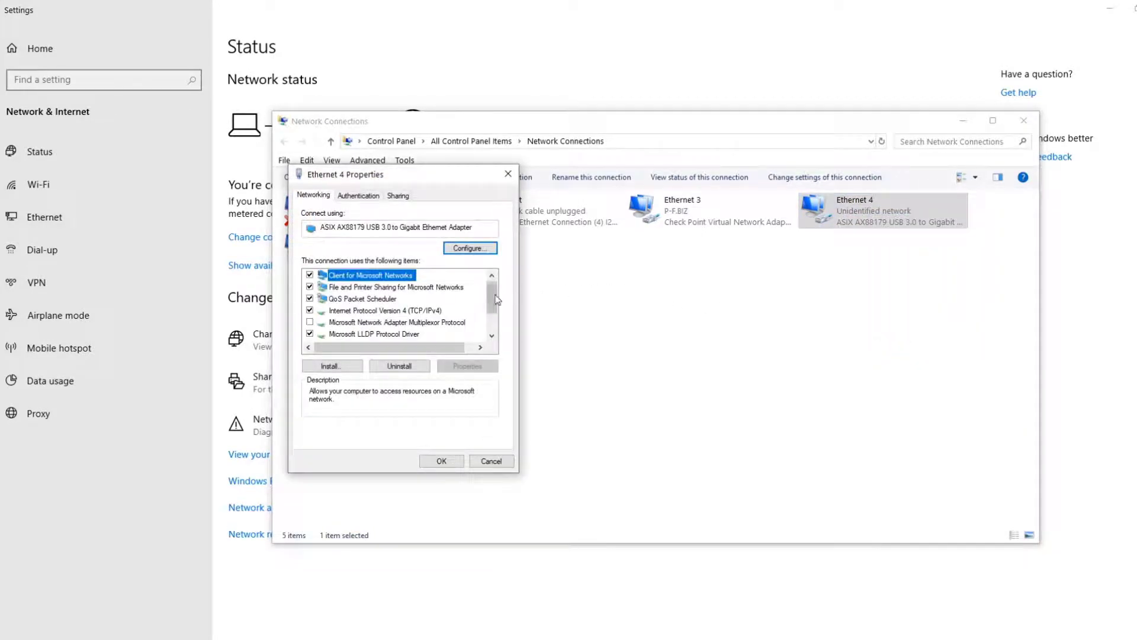
# - Select Internet Protocol Version 4 (TCP/IPv4) in Ethernet 4's items list
pyautogui.click(435, 312)
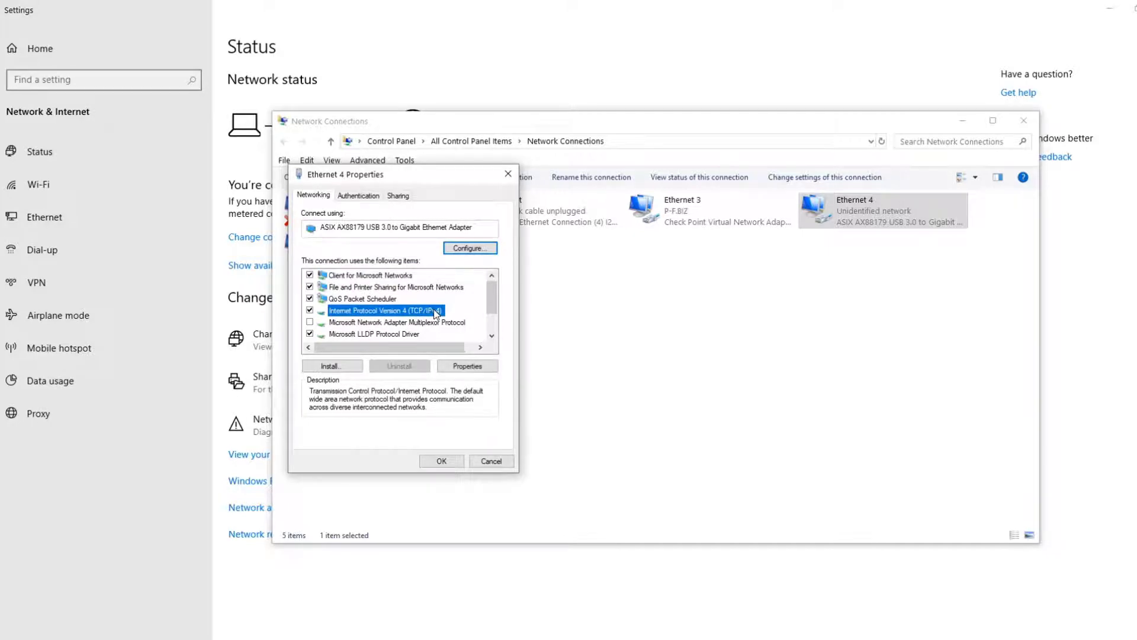
pyautogui.scroll(-1, 436, 314)
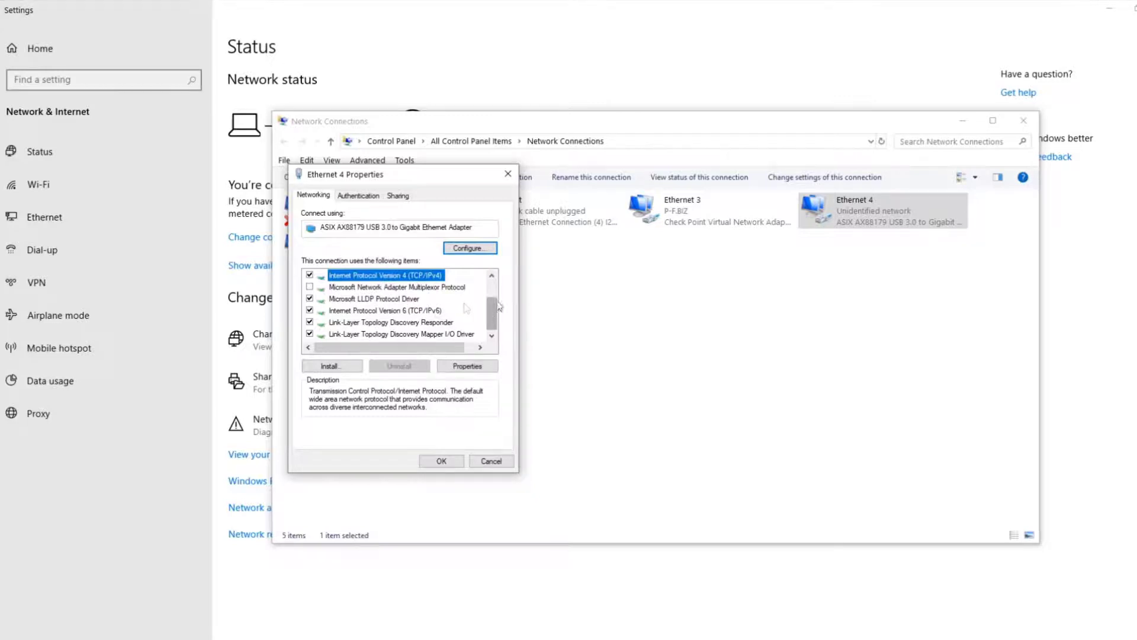
pyautogui.click(492, 275)
pyautogui.click(493, 276)
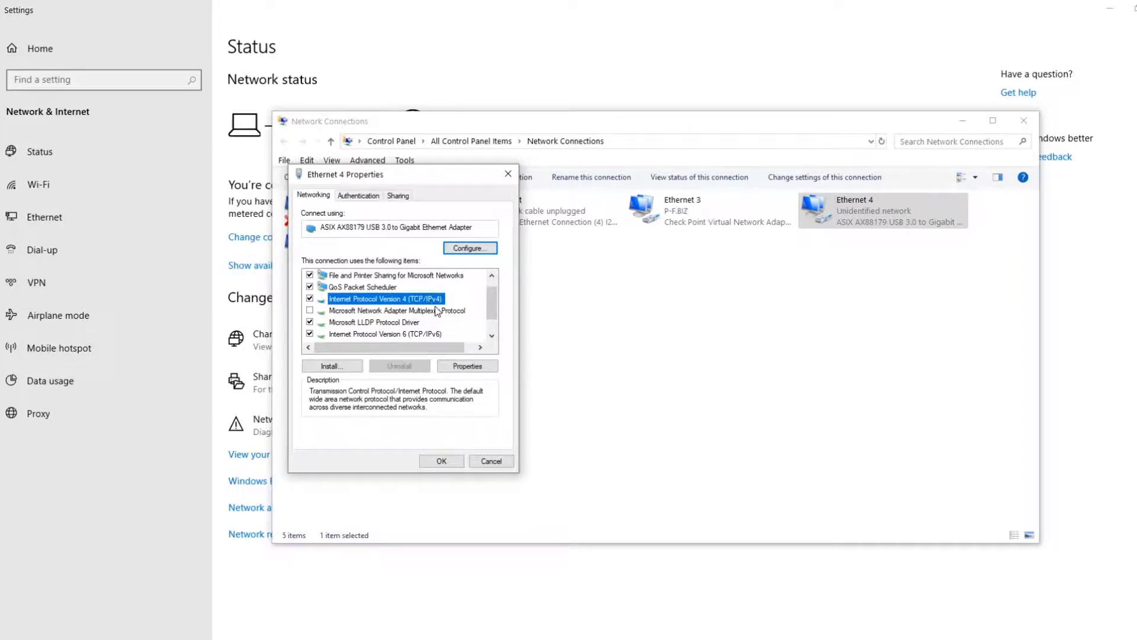
# - Set Ethernet 4's static IPv4 address to 192.168.1.217, keeping mask 255.255.255.0, and save
pyautogui.click(468, 367)
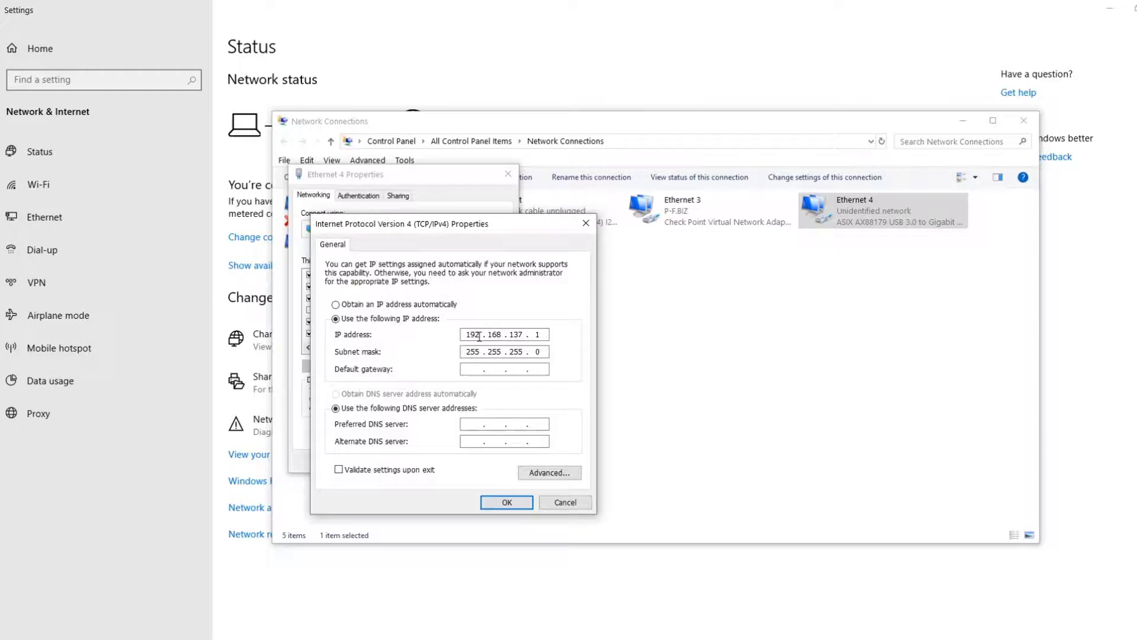
pyautogui.click(526, 334)
pyautogui.press('BackSpace')
pyautogui.press('BackSpace')
pyautogui.write('217')
pyautogui.click(489, 503)
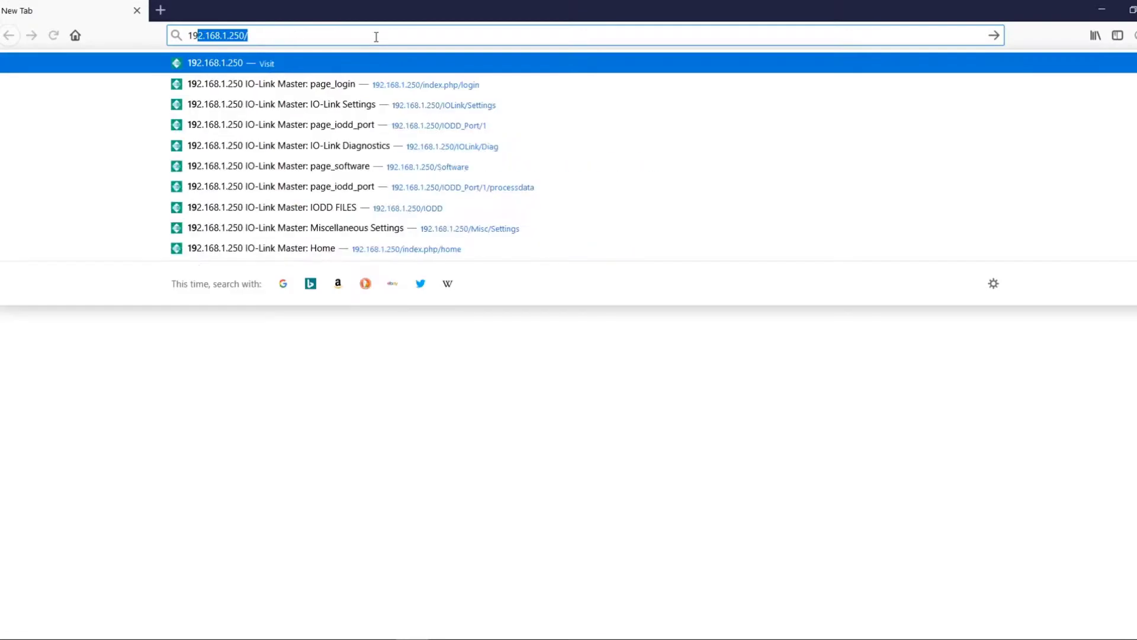
# - Load 192.168.1.250 and log in to the Comtrol web interface as Admin with the account password
pyautogui.press('End')
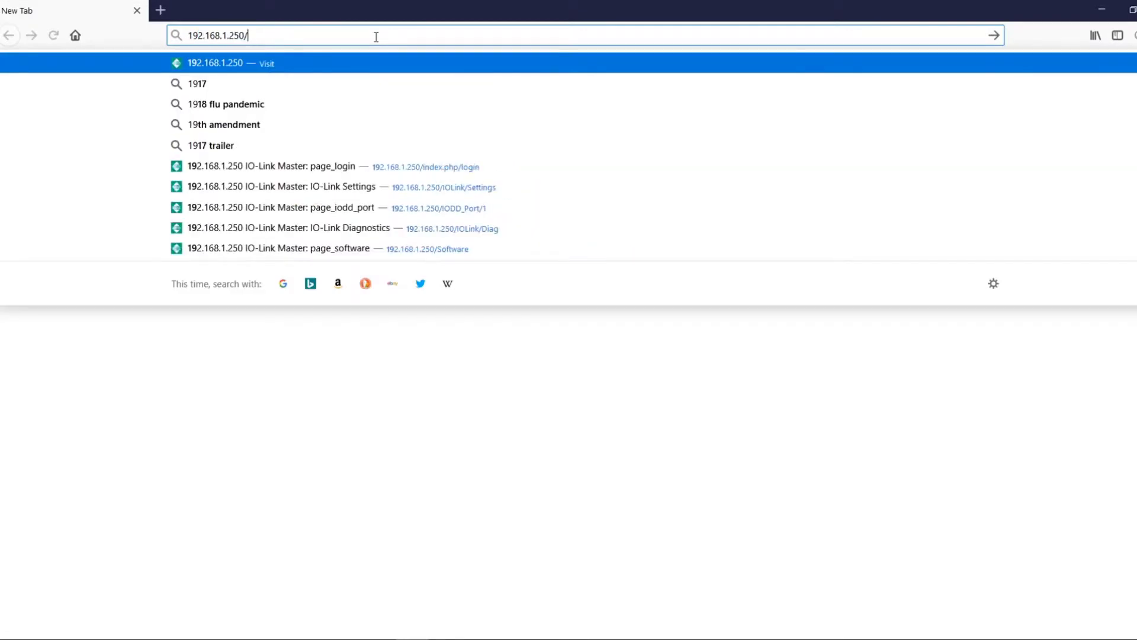
pyautogui.press('Return')
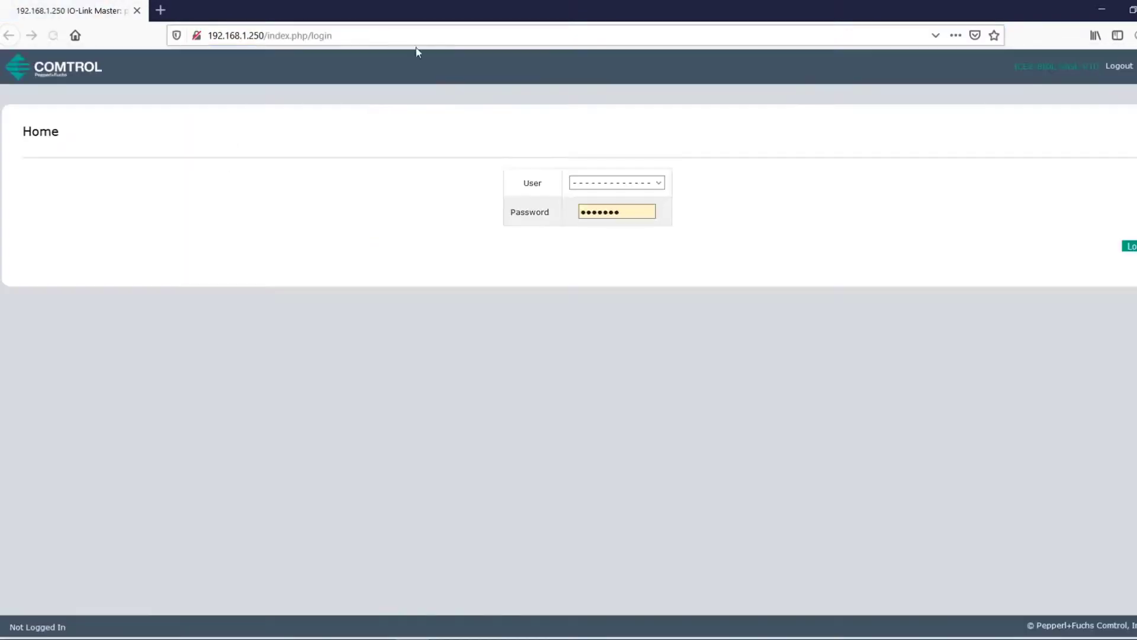
pyautogui.click(622, 185)
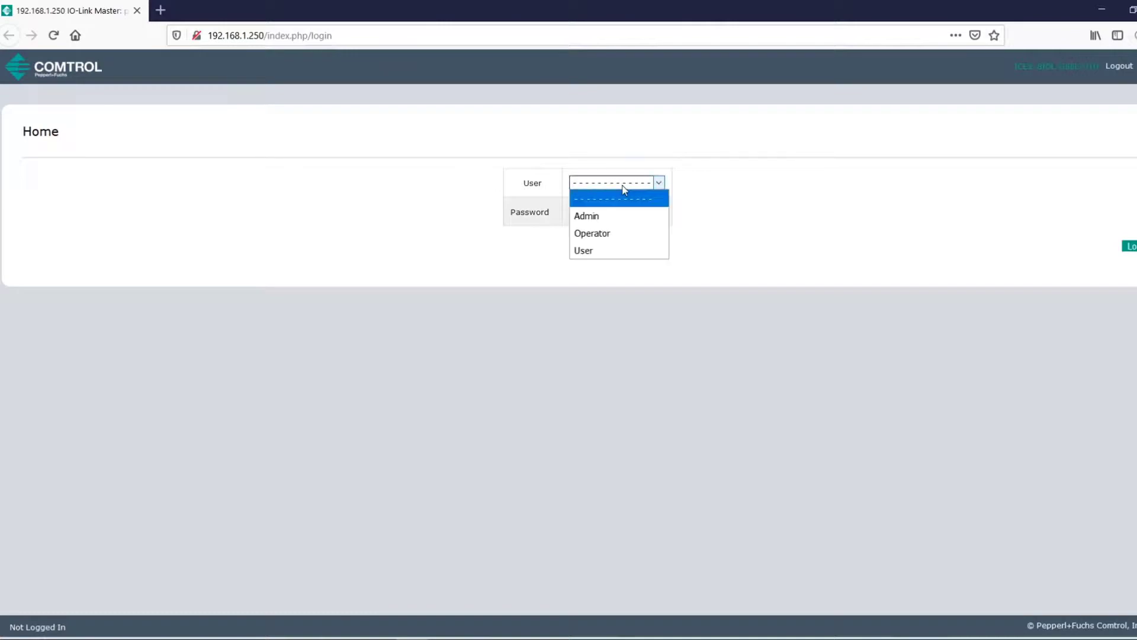
pyautogui.click(622, 215)
pyautogui.moveTo(629, 212); pyautogui.dragTo(553, 212)
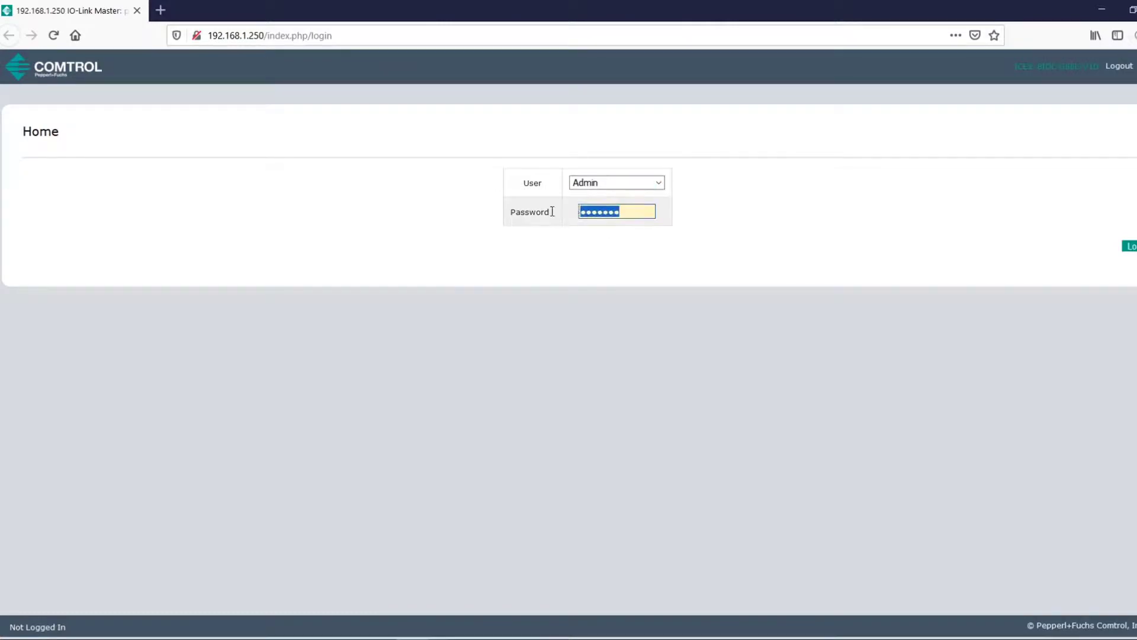
pyautogui.write('•••••••')
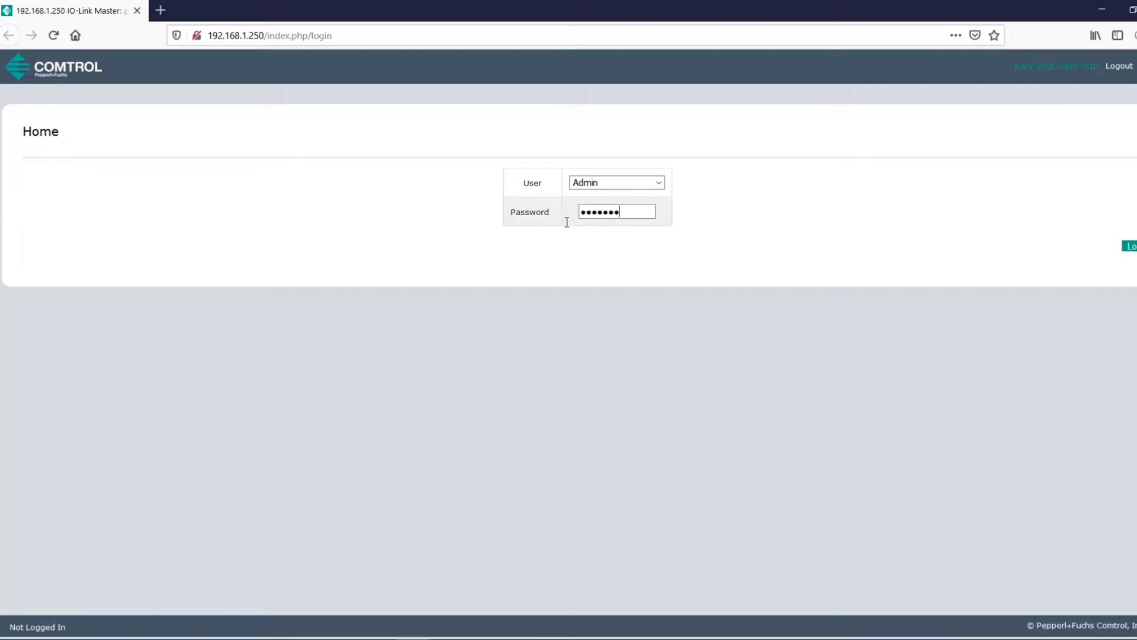
pyautogui.click(1131, 247)
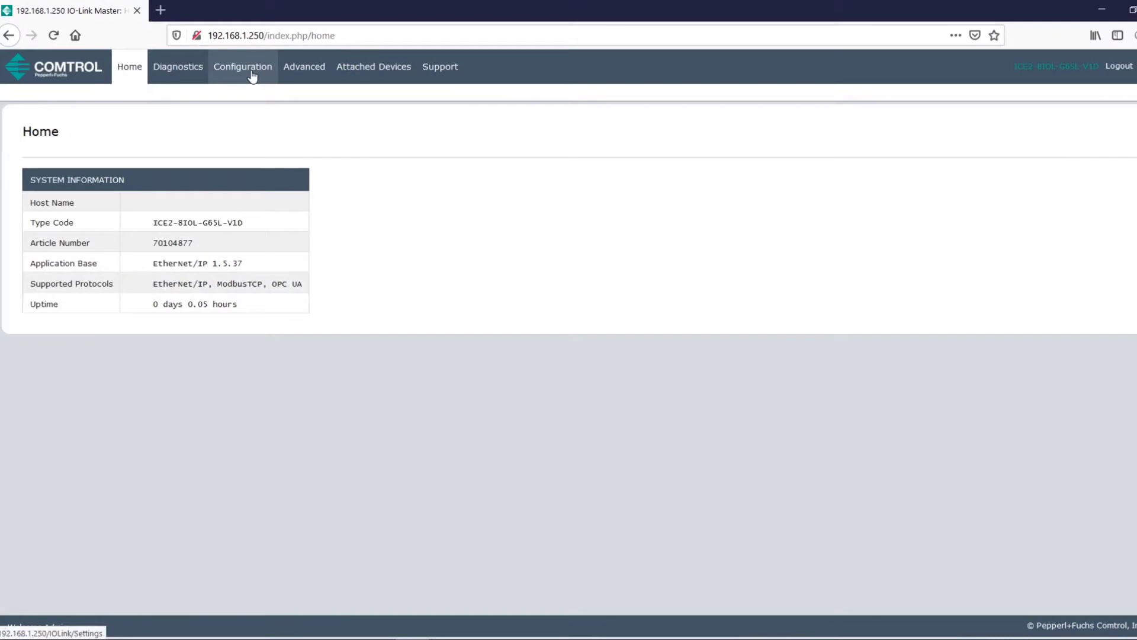
# - Turn on LED Flash under Configuration > MISC so the master's LEDs flash
pyautogui.click(251, 72)
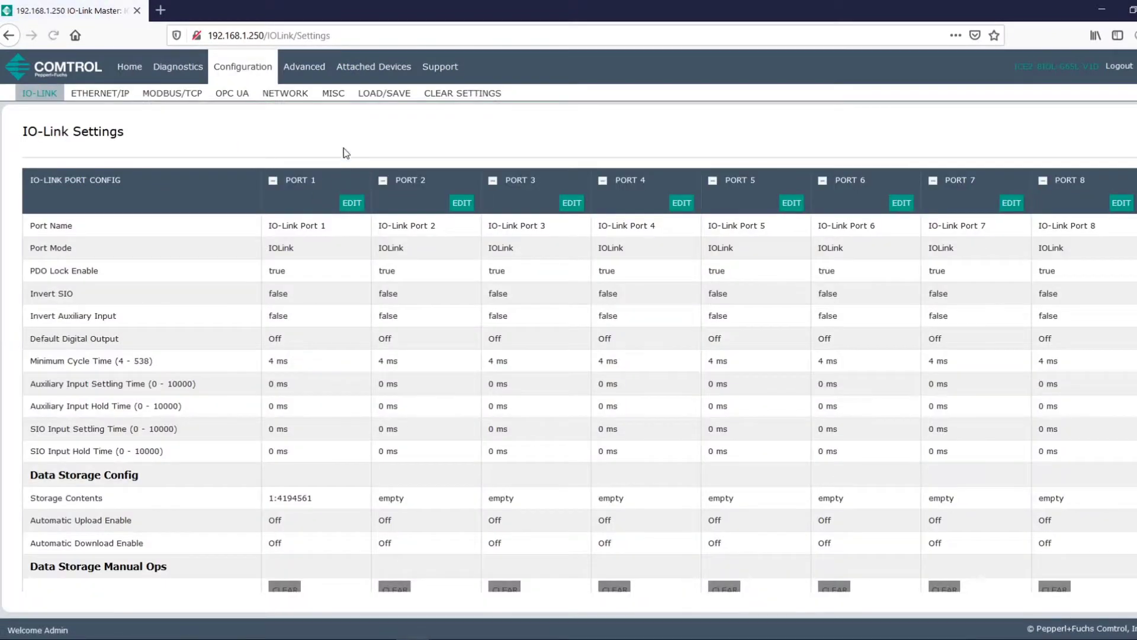
pyautogui.click(333, 93)
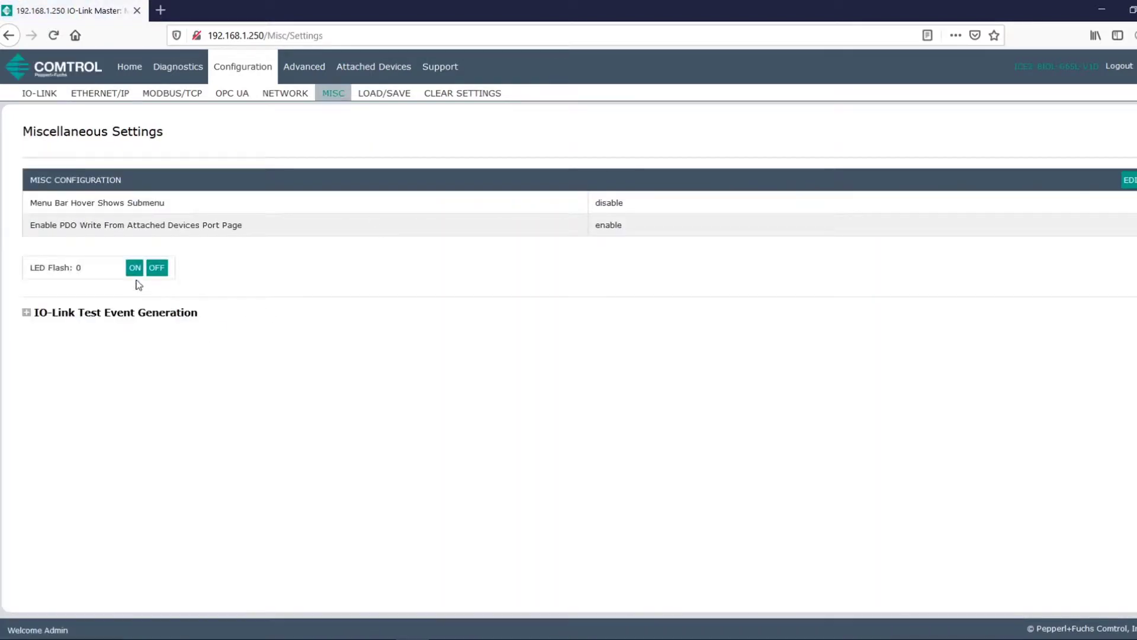
pyautogui.click(134, 269)
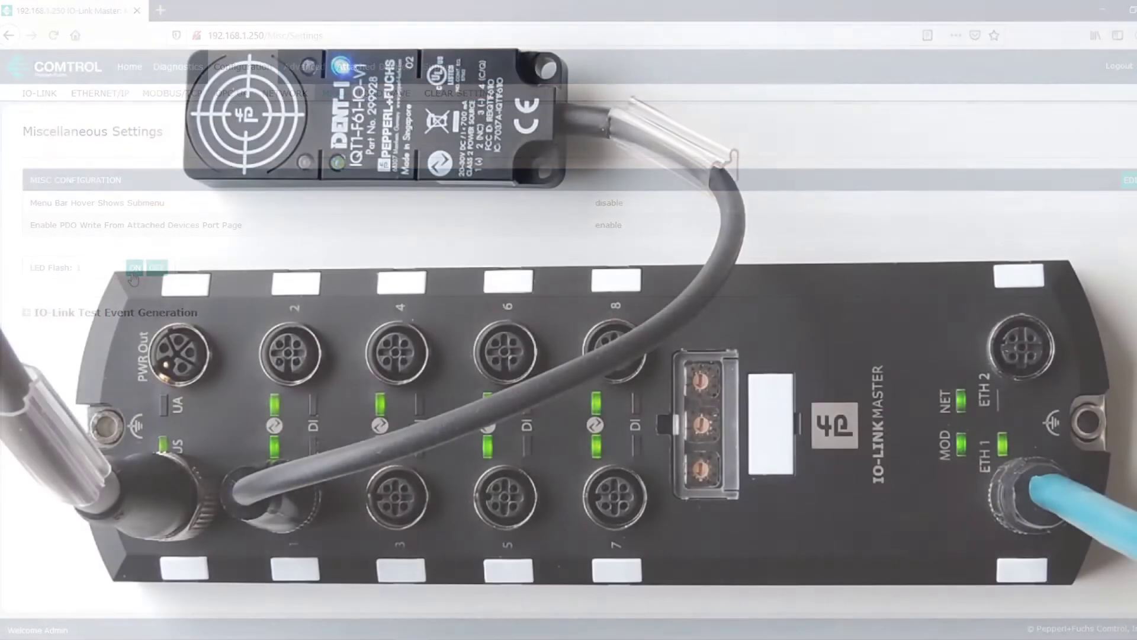